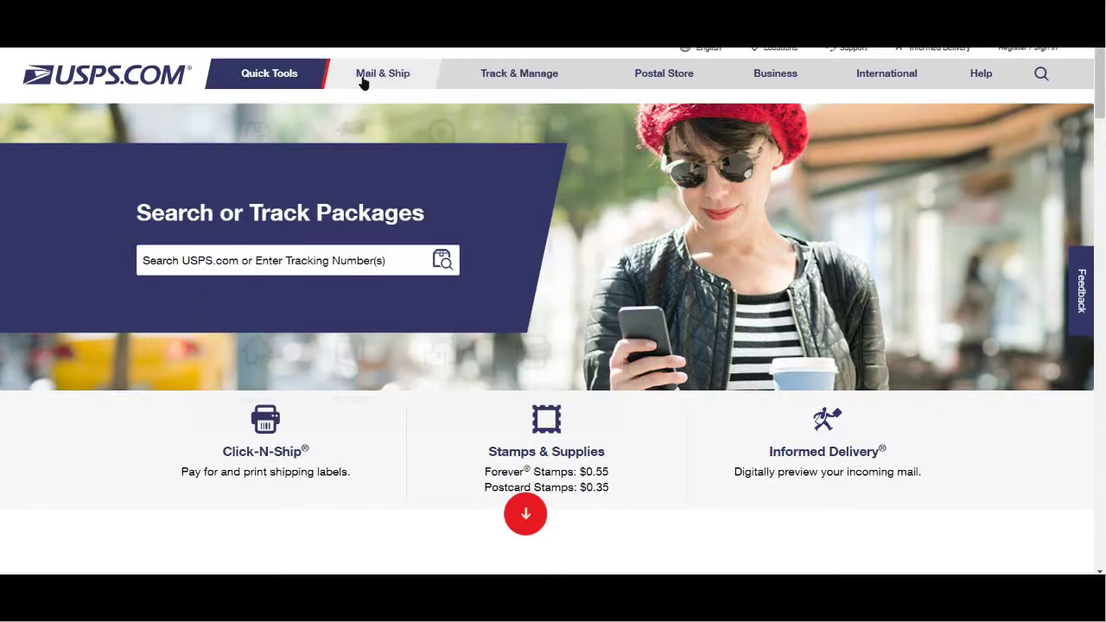
- Open Schedule a Pickup from the Mail & Ship menu and begin entering the contact e-mail in Step 1
{"action": "mouse_move", "coordinate": [380, 81]}
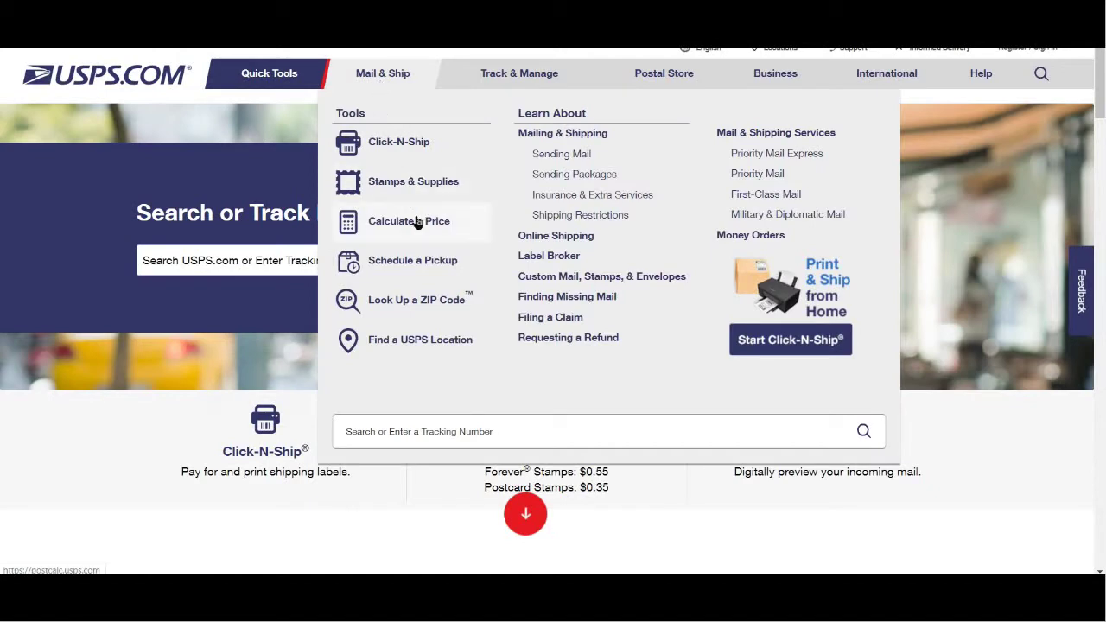
{"action": "left_click", "coordinate": [437, 267]}
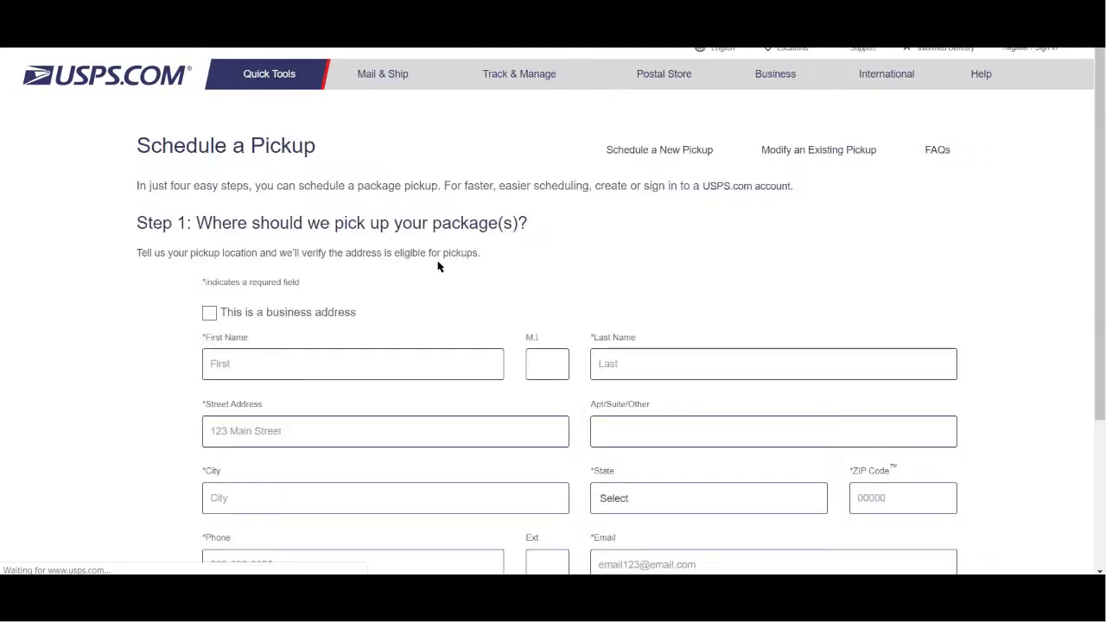
{"action": "scroll", "coordinate": [444, 248], "scroll_direction": "down", "scroll_amount": 2}
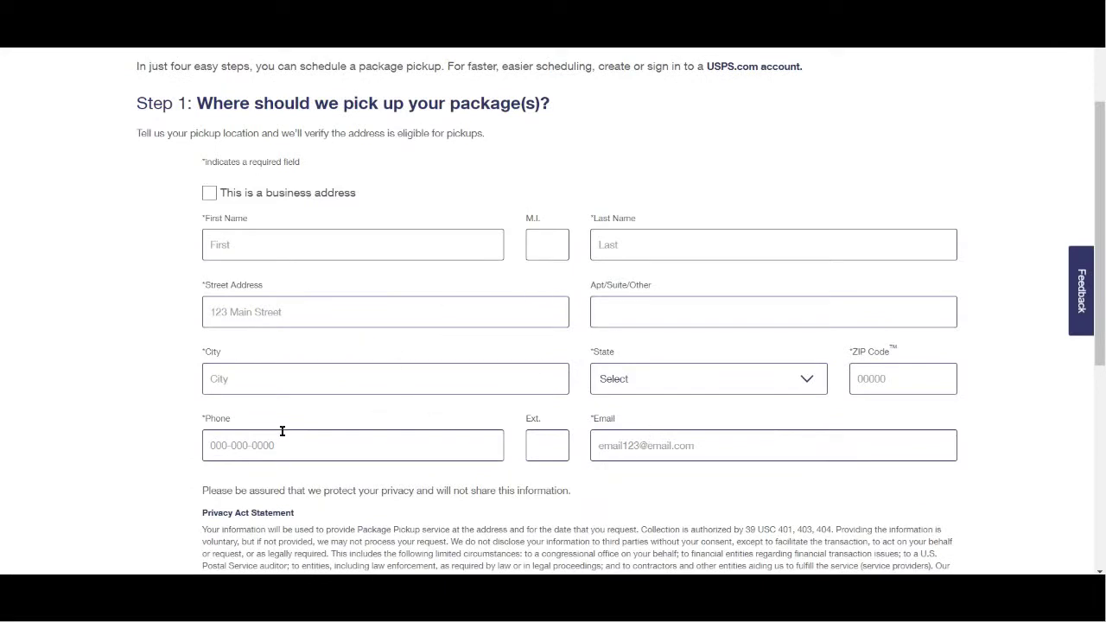
{"action": "left_click", "coordinate": [637, 447]}
{"action": "scroll", "coordinate": [617, 423], "scroll_direction": "down", "scroll_amount": 1}
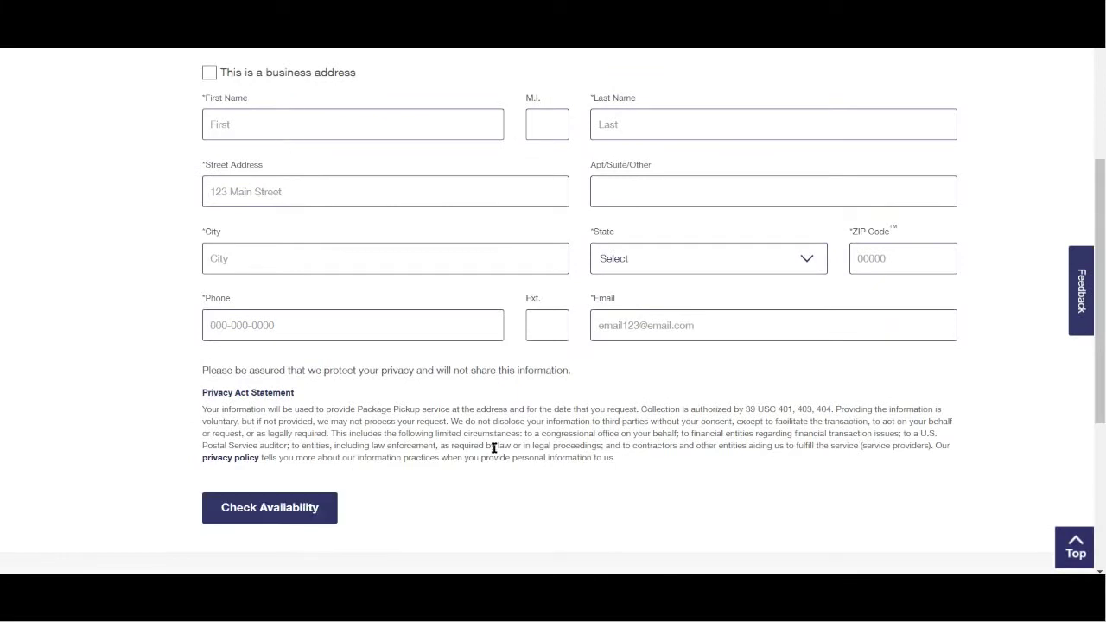
{"action": "scroll", "coordinate": [459, 353], "scroll_direction": "up", "scroll_amount": 1}
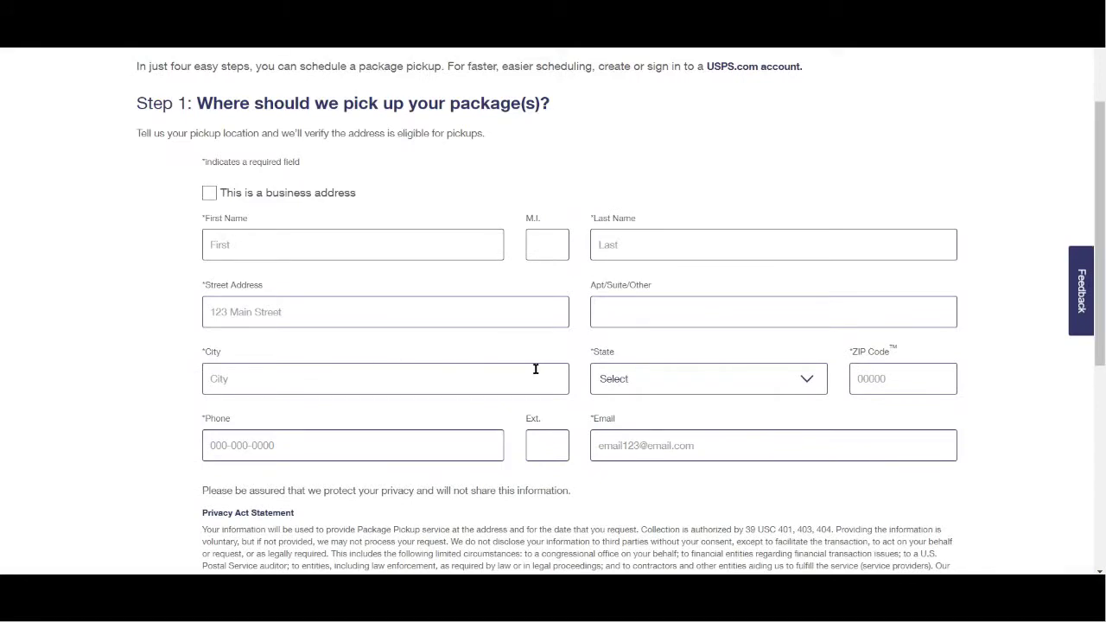
{"action": "scroll", "coordinate": [534, 371], "scroll_direction": "down", "scroll_amount": 1}
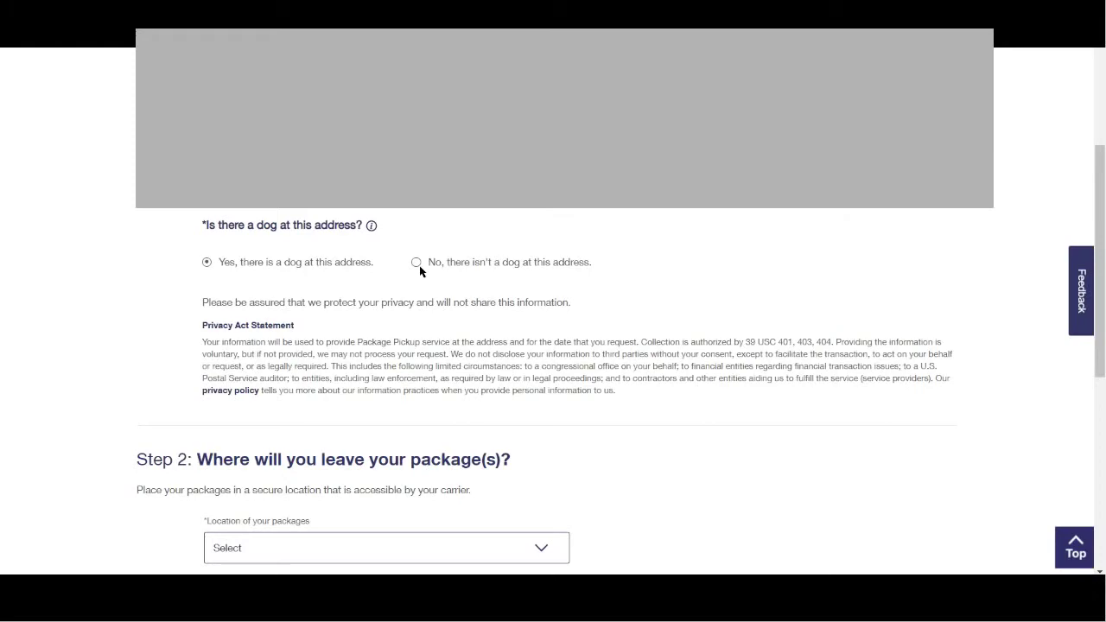
- Answer 'No, there isn't a dog at this address' and choose Front Door as the package location
{"action": "left_click", "coordinate": [416, 263]}
{"action": "scroll", "coordinate": [484, 294], "scroll_direction": "down", "scroll_amount": 3}
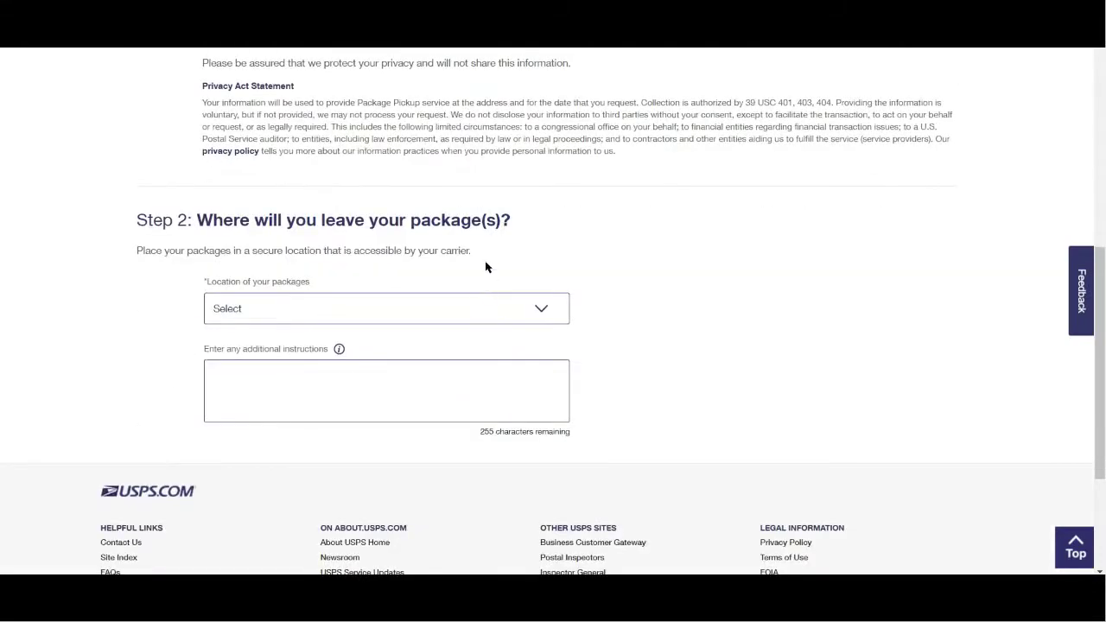
{"action": "scroll", "coordinate": [492, 272], "scroll_direction": "down", "scroll_amount": 2}
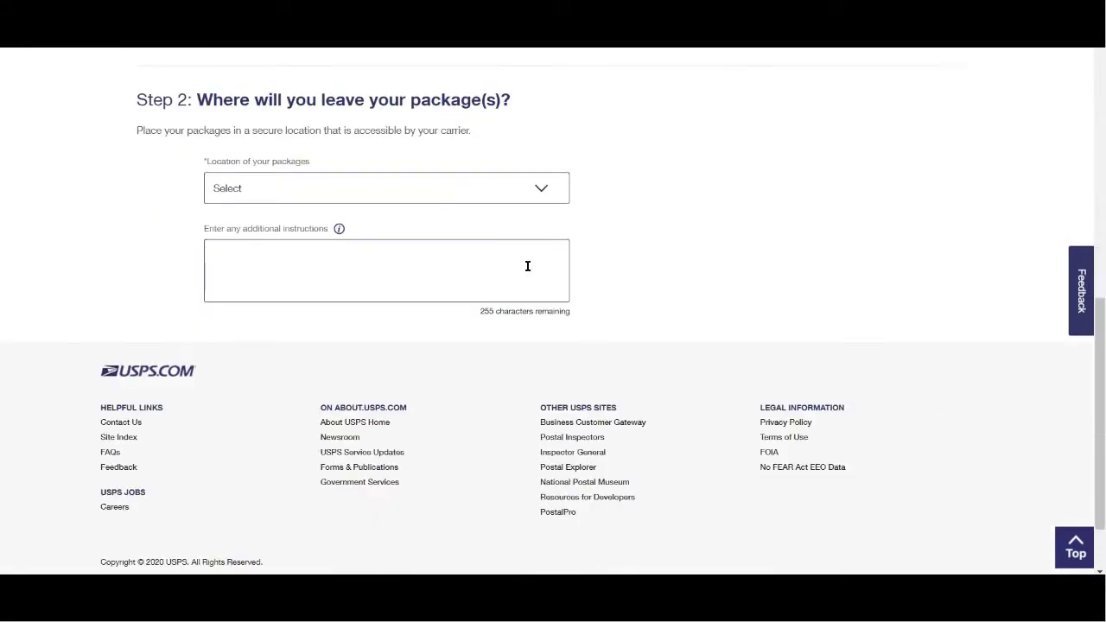
{"action": "left_click", "coordinate": [549, 188]}
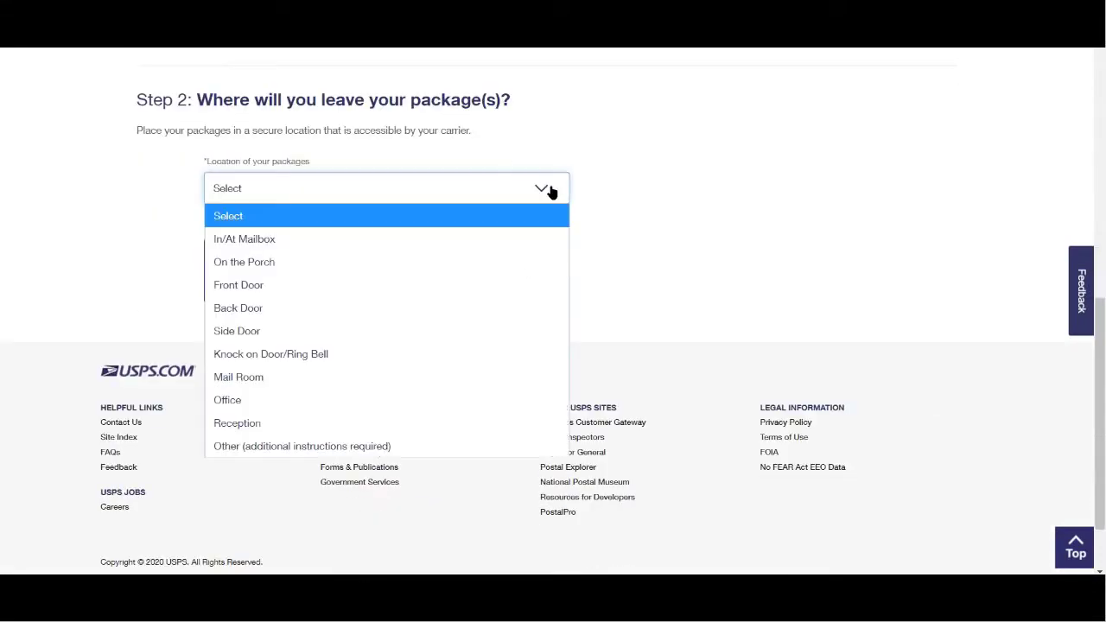
{"action": "left_click", "coordinate": [268, 287]}
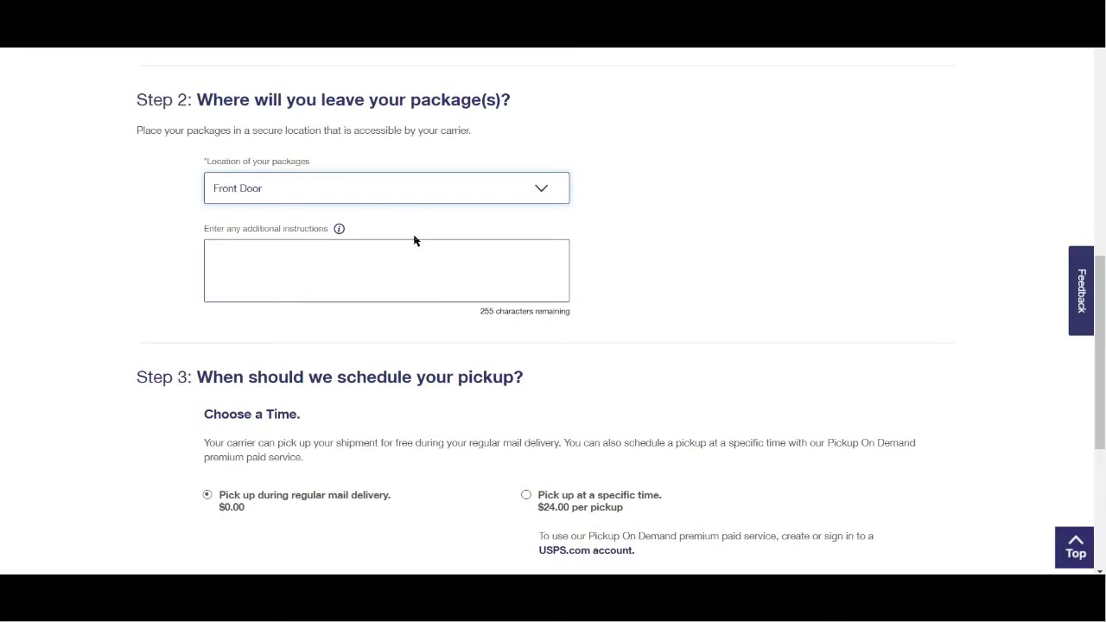
- Select 'Pick up during regular mail delivery ($0.00)' under Step 3 Choose a Time
{"action": "scroll", "coordinate": [394, 260], "scroll_direction": "down", "scroll_amount": 3}
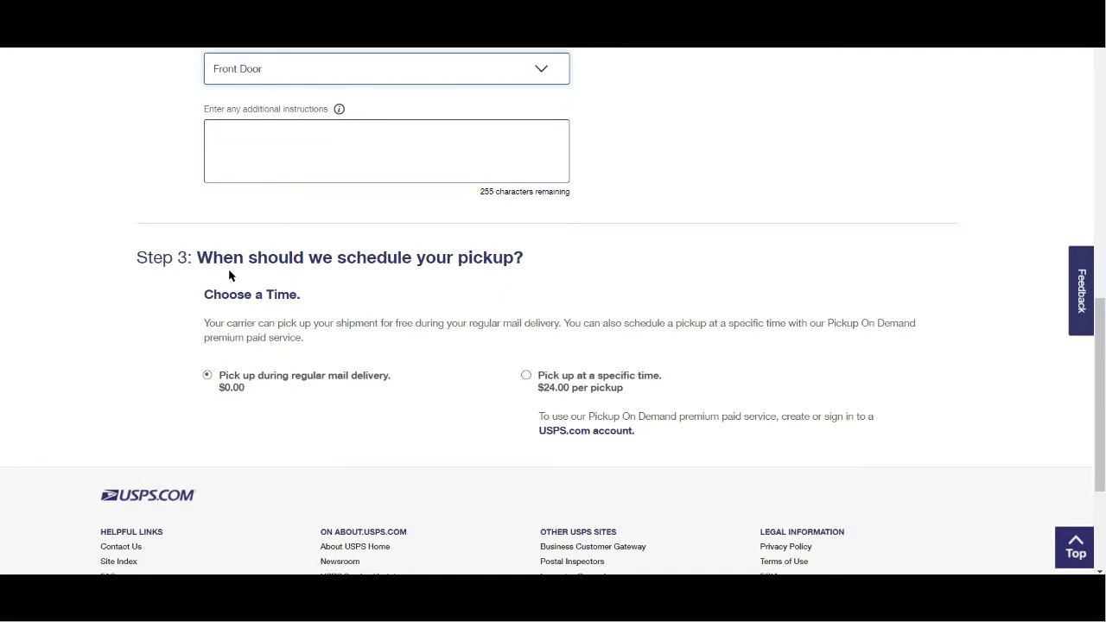
{"action": "scroll", "coordinate": [510, 272], "scroll_direction": "down", "scroll_amount": 3}
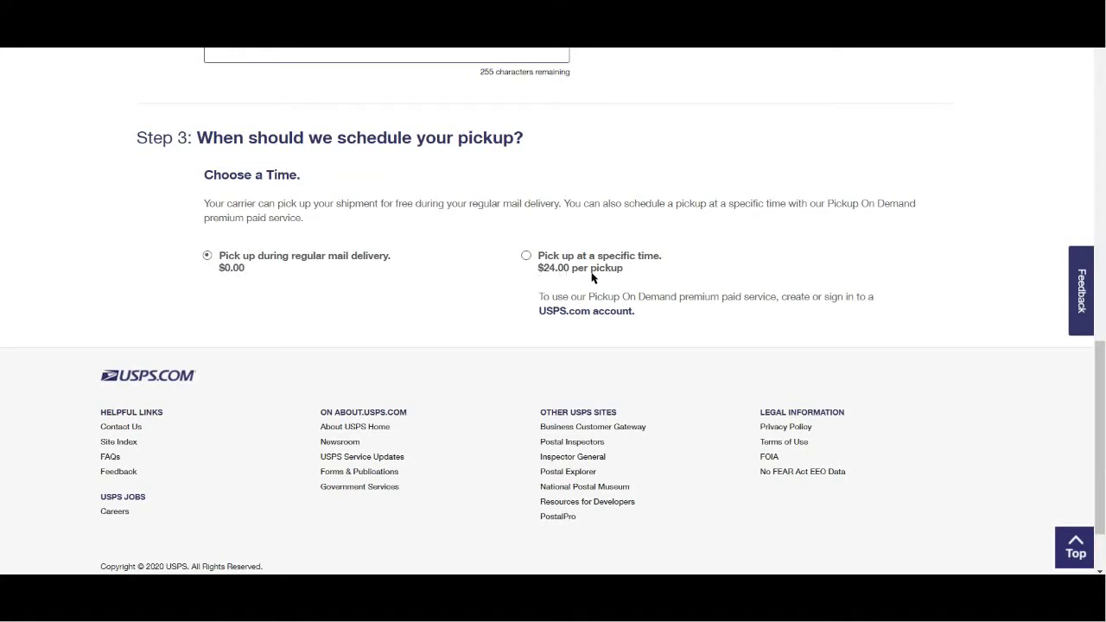
{"action": "scroll", "coordinate": [536, 248], "scroll_direction": "down", "scroll_amount": 1}
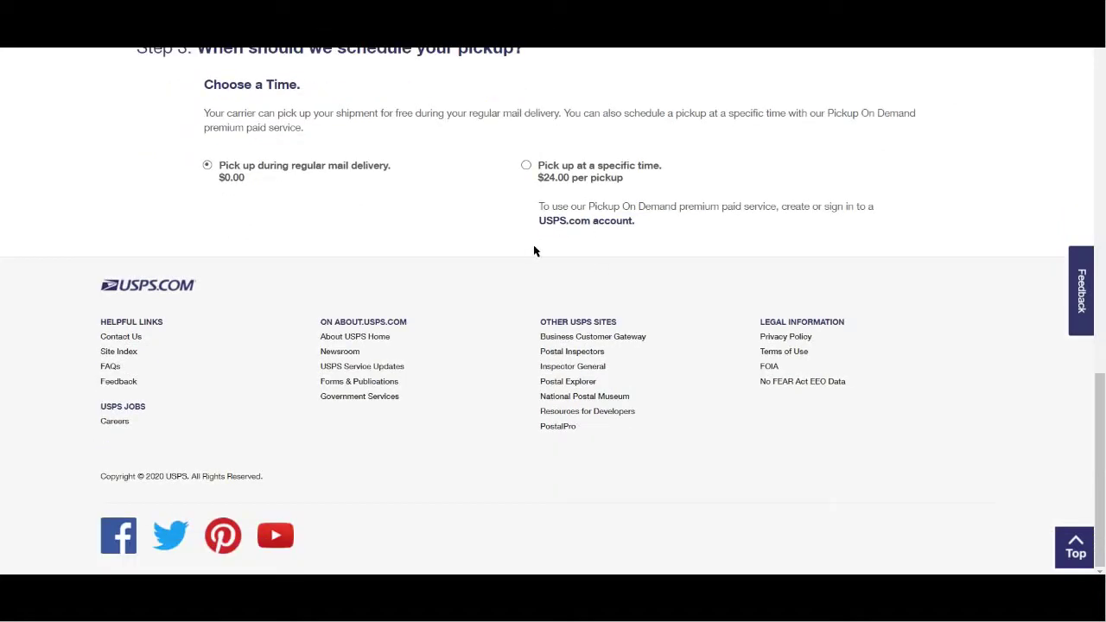
{"action": "left_click", "coordinate": [208, 167]}
{"action": "scroll", "coordinate": [363, 213], "scroll_direction": "down", "scroll_amount": 1}
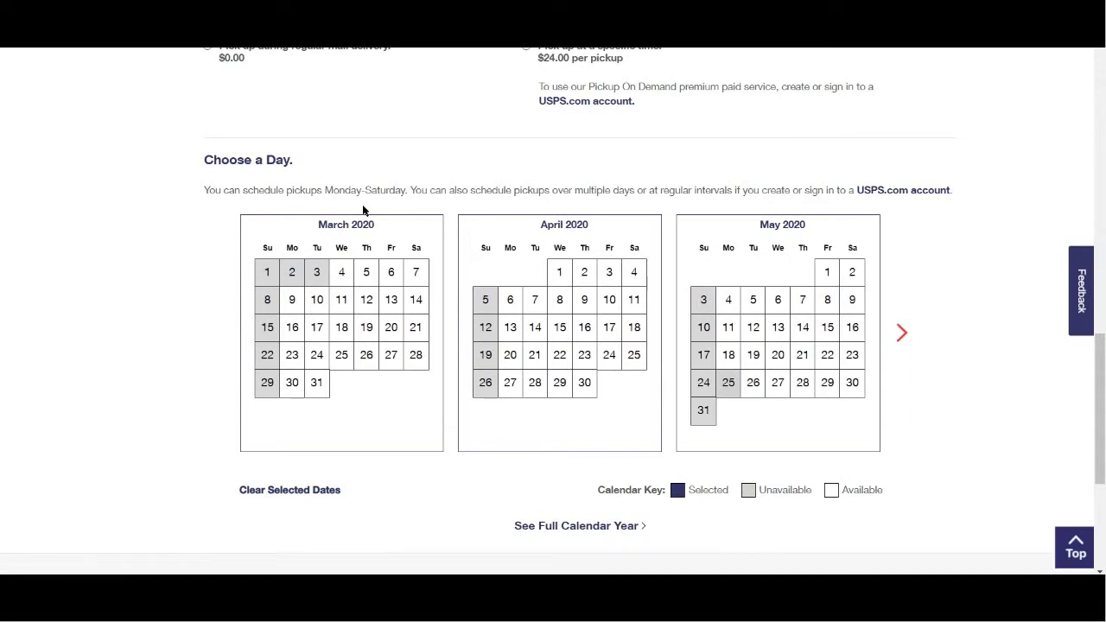
- Pick Wednesday, March 4, 2020 in the calendar, then go to the Step 4 package quantity boxes
{"action": "left_click", "coordinate": [340, 277]}
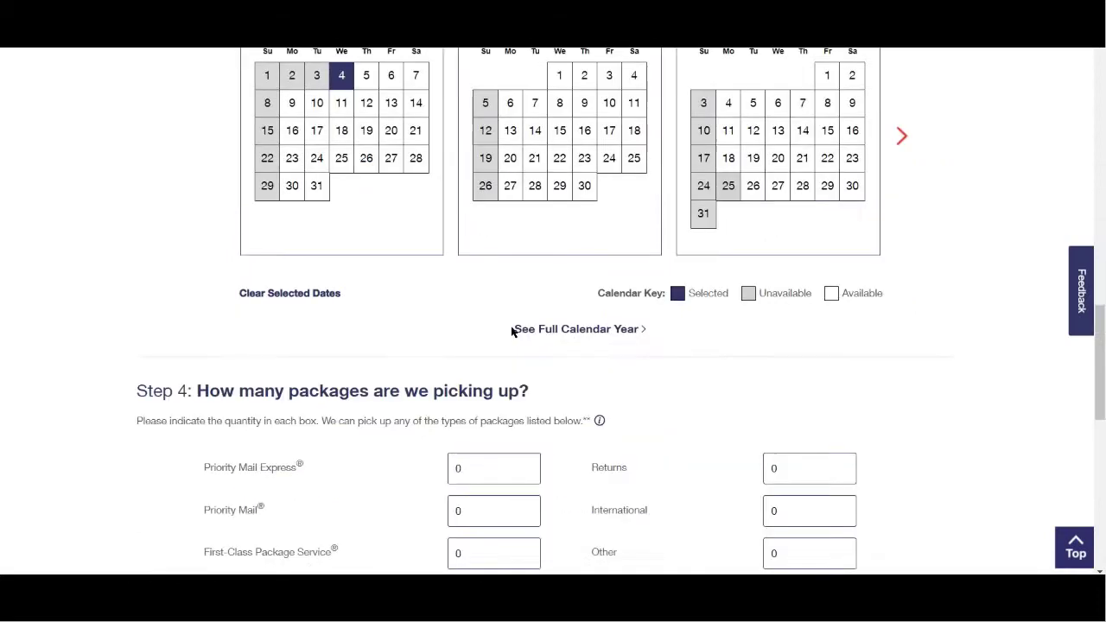
{"action": "scroll", "coordinate": [512, 331], "scroll_direction": "down", "scroll_amount": 3}
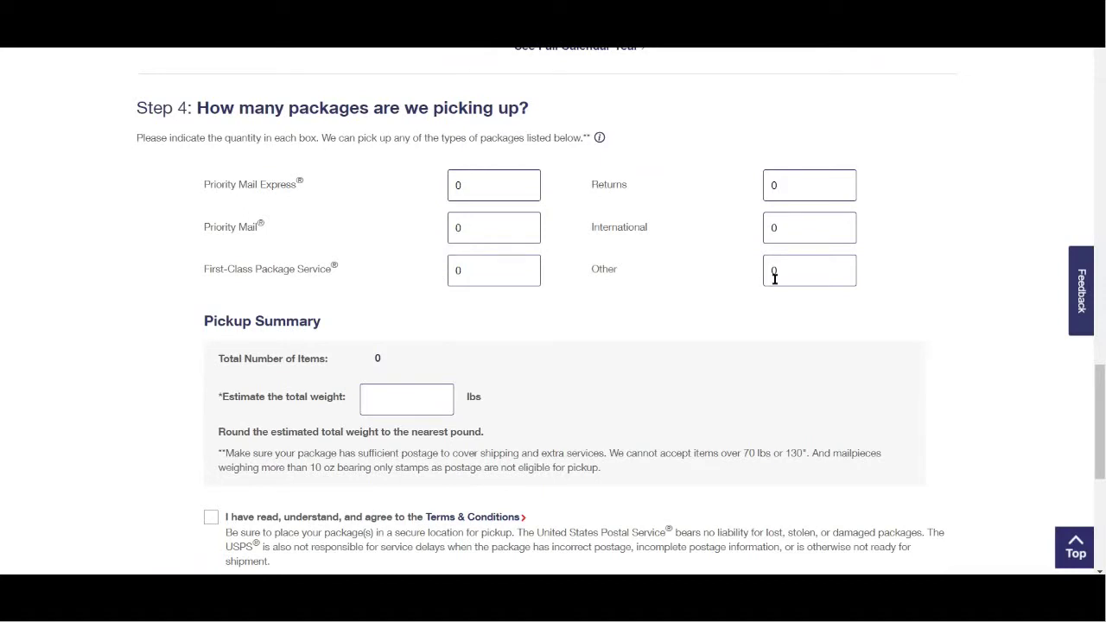
{"action": "left_click_drag", "start_coordinate": [784, 270], "coordinate": [761, 273]}
- Enter a Priority Mail quantity of 1 and an estimated total weight of 3 lbs
{"action": "left_click", "coordinate": [480, 230]}
{"action": "type", "text": "1"}
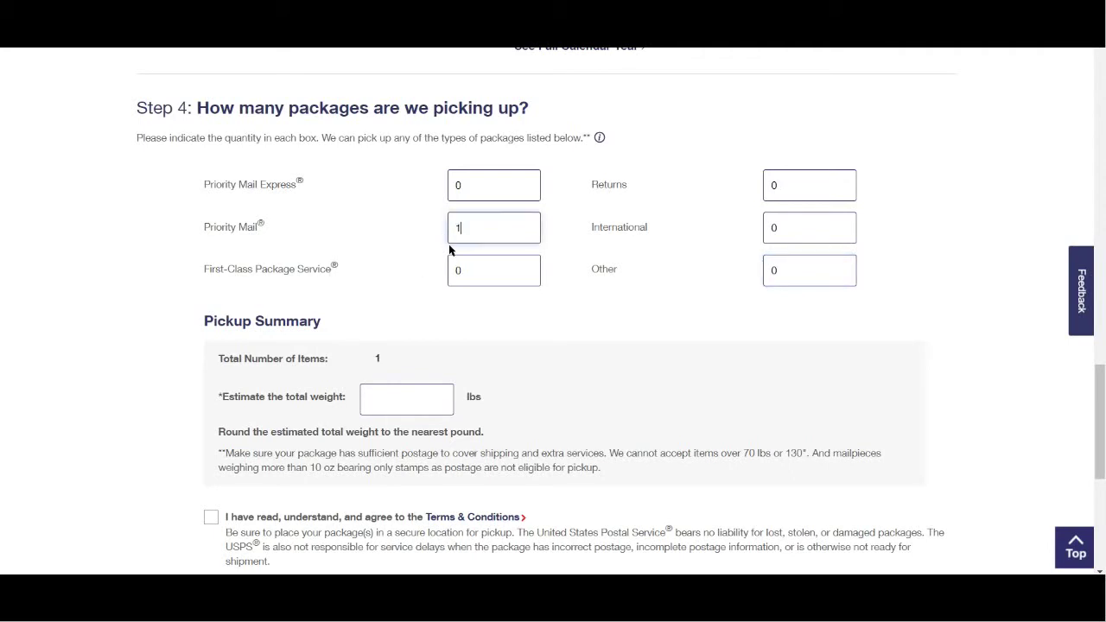
{"action": "left_click", "coordinate": [575, 322]}
{"action": "scroll", "coordinate": [557, 312], "scroll_direction": "down", "scroll_amount": 1}
{"action": "scroll", "coordinate": [557, 312], "scroll_direction": "down", "scroll_amount": 2}
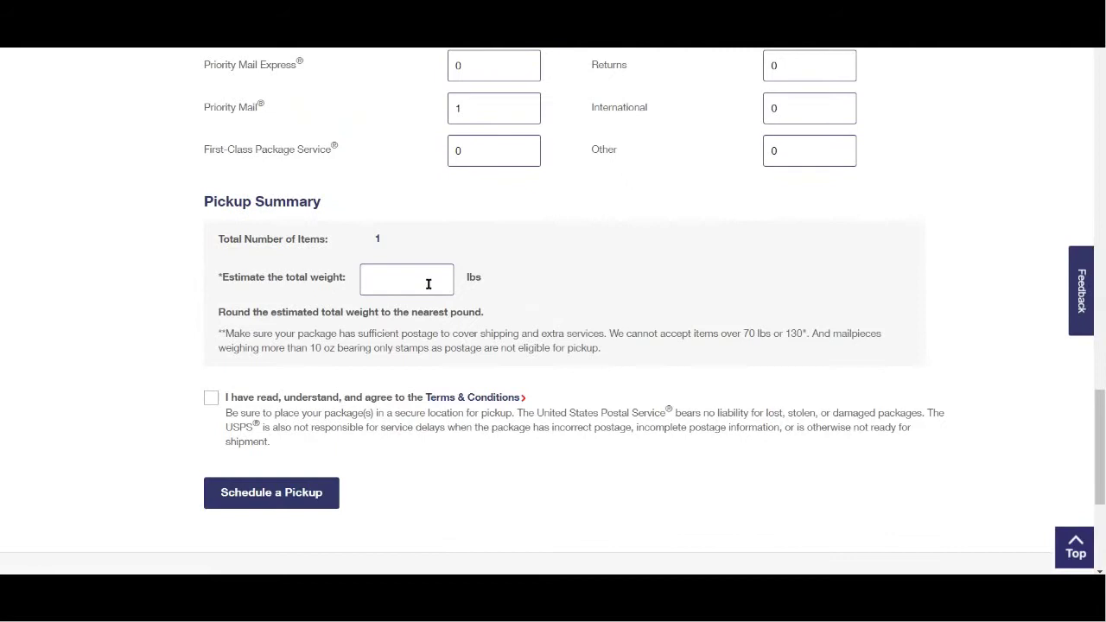
{"action": "left_click", "coordinate": [427, 284]}
{"action": "type", "text": "3"}
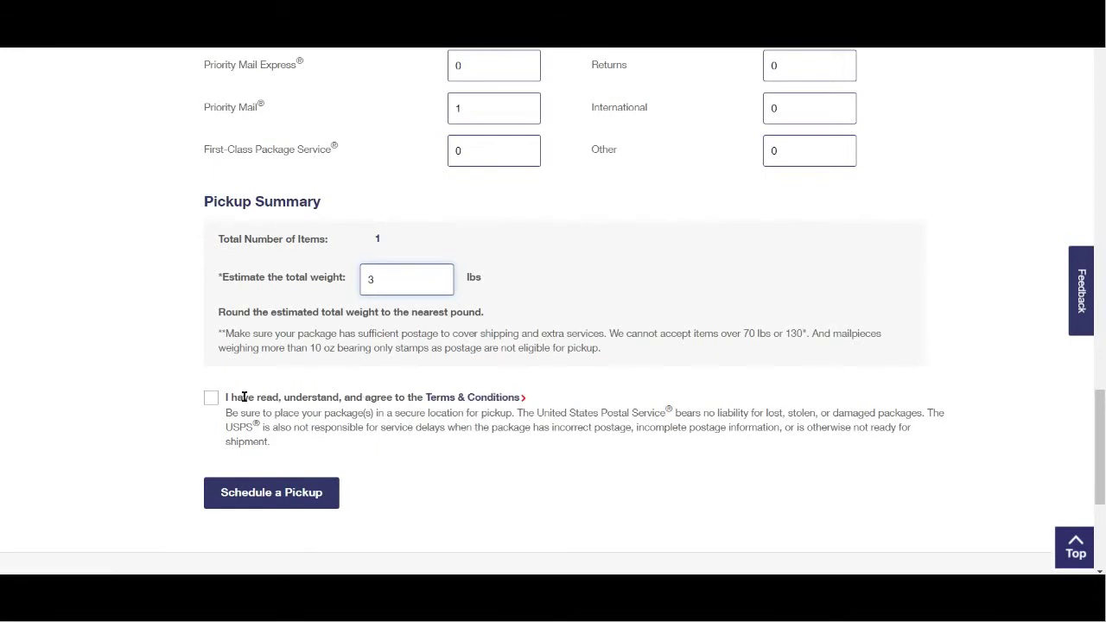
- Agree to the Terms & Conditions and submit the pickup request
{"action": "left_click", "coordinate": [211, 398]}
{"action": "scroll", "coordinate": [320, 443], "scroll_direction": "down", "scroll_amount": 2}
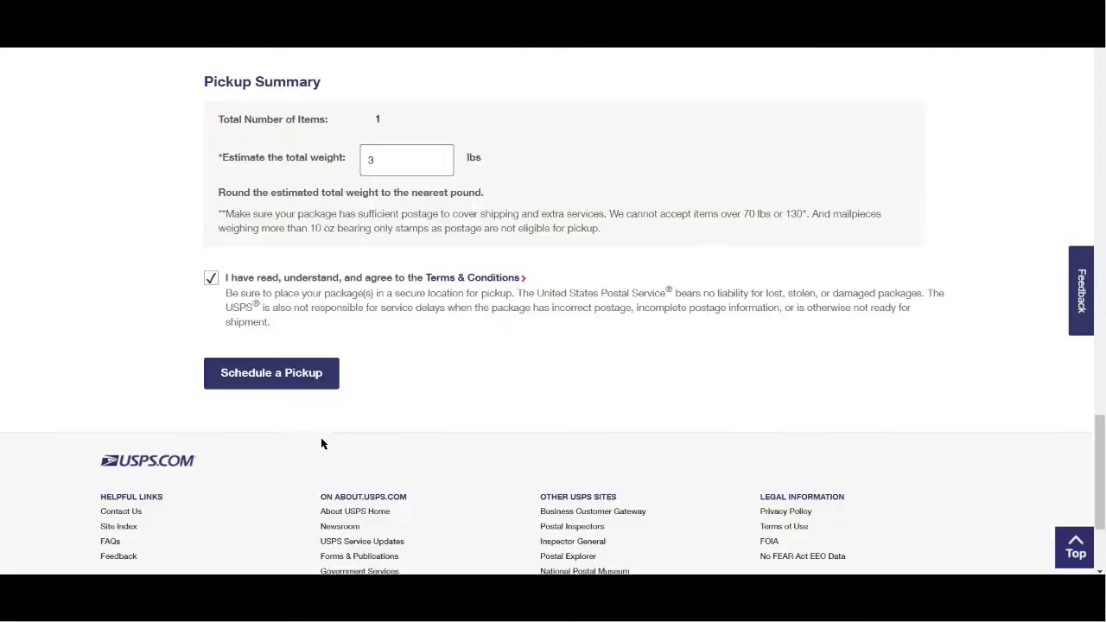
{"action": "left_click", "coordinate": [294, 385]}
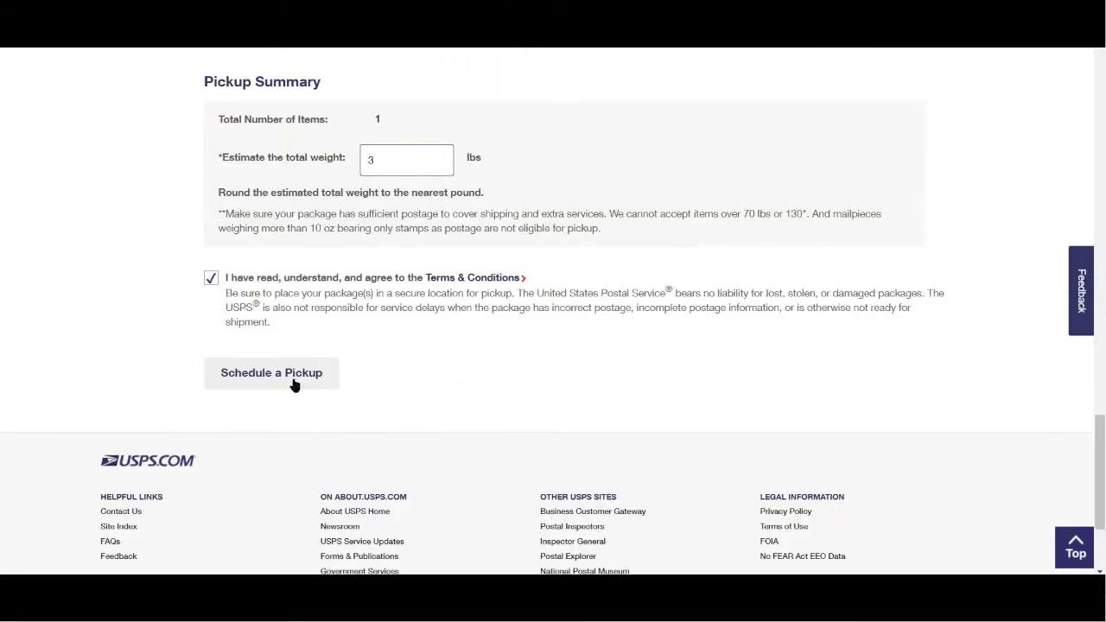
- Confirm the submission and review the Wed 03/04/2020 Front Door pickup details and confirmation number
{"action": "left_click", "coordinate": [294, 386]}
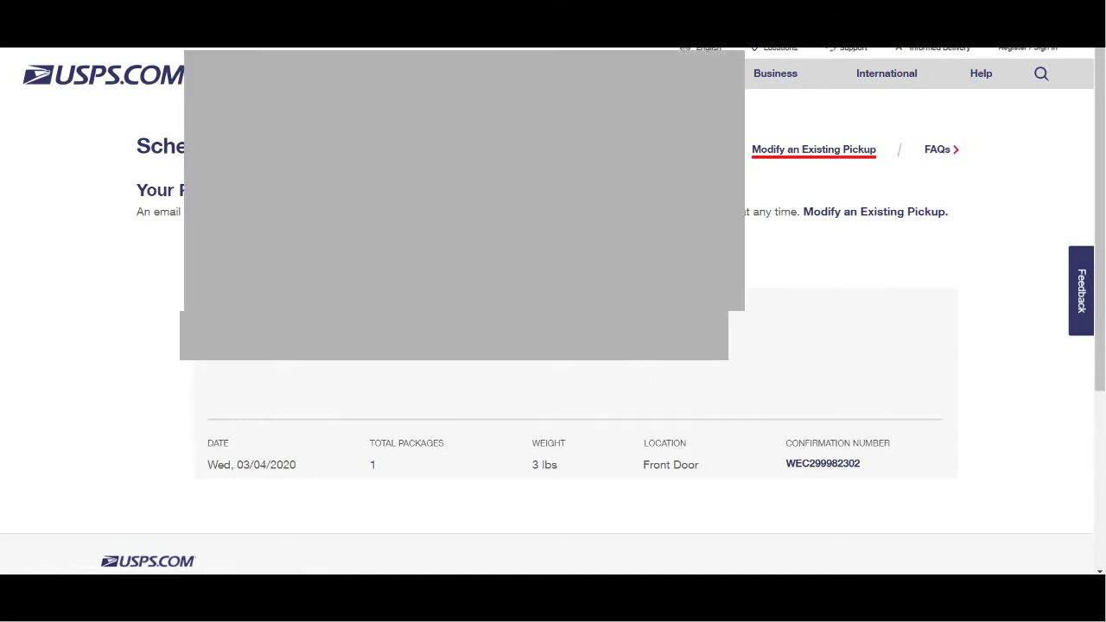
{"action": "scroll", "coordinate": [827, 456], "scroll_direction": "down", "scroll_amount": 2}
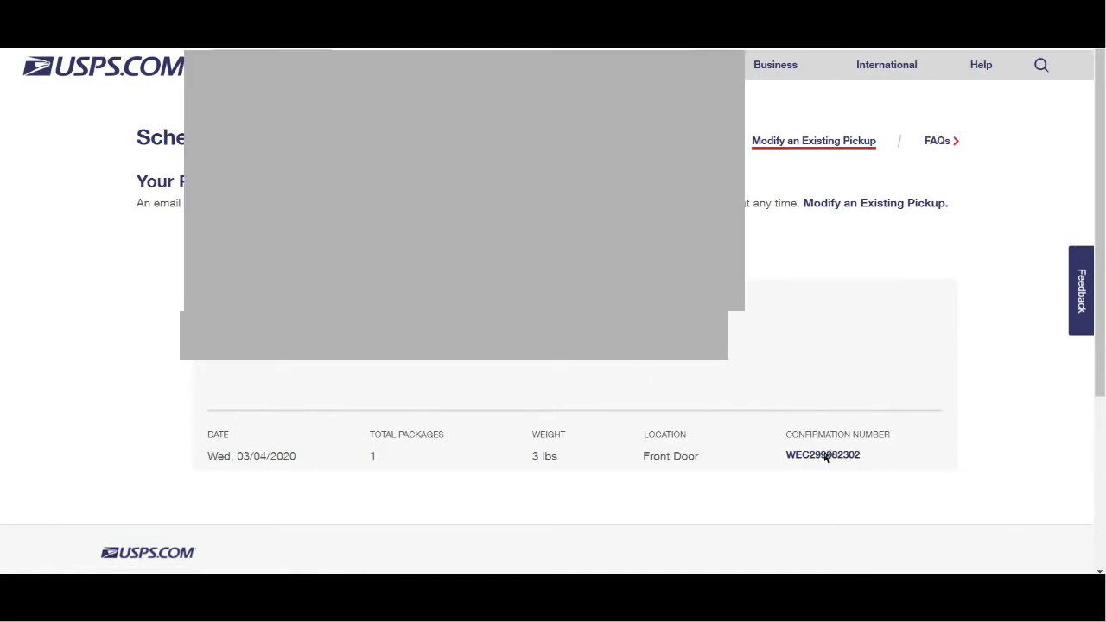